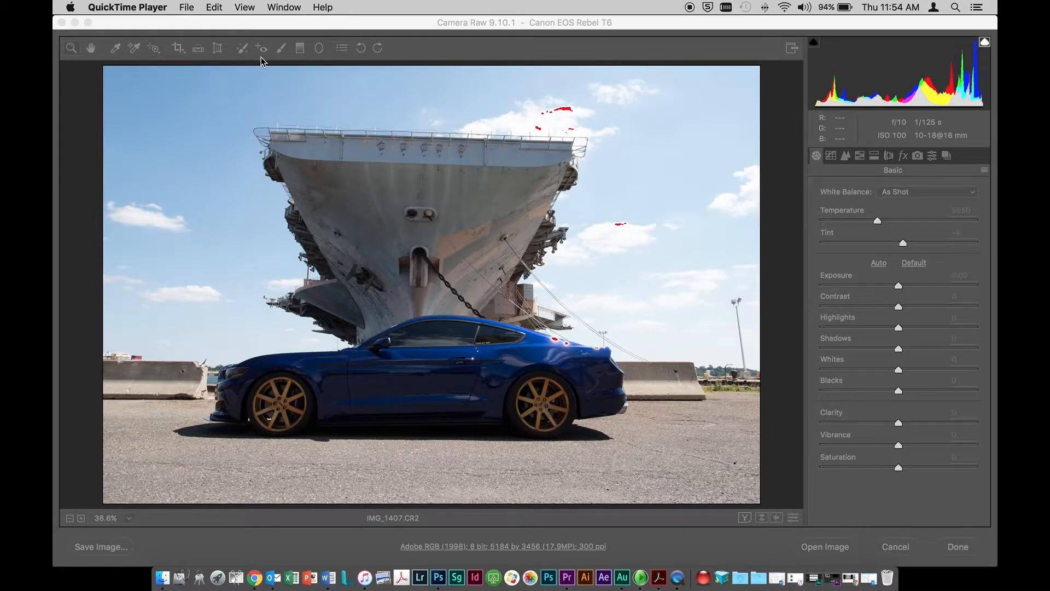
- Crop the photo slightly tighter around the ship and car, rotating the frame to straighten it, to about 4704 by 3136 pixels
click(180, 48)
click(179, 47)
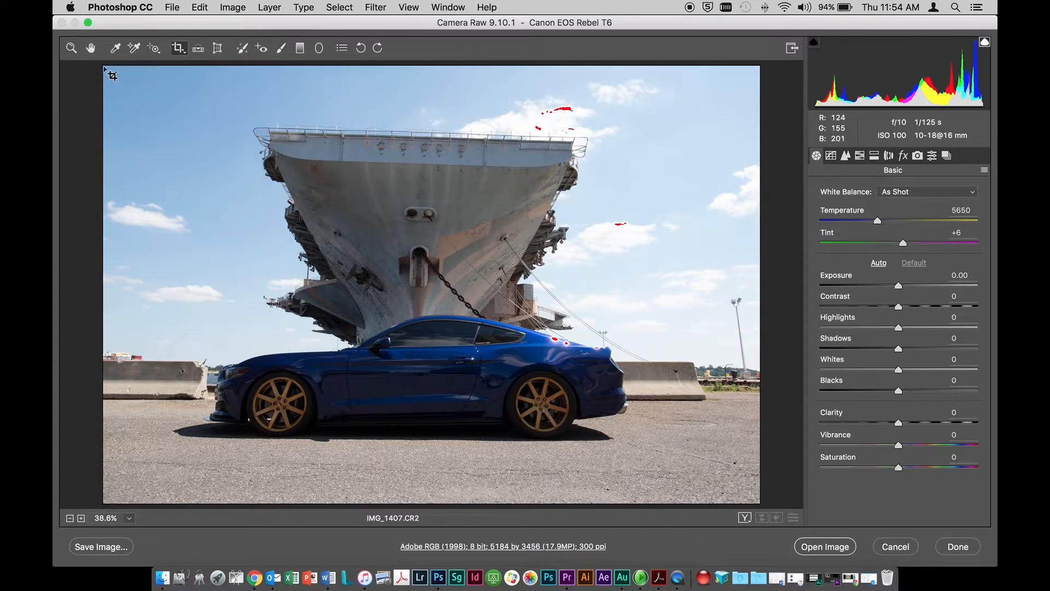
drag(103, 64, 779, 503)
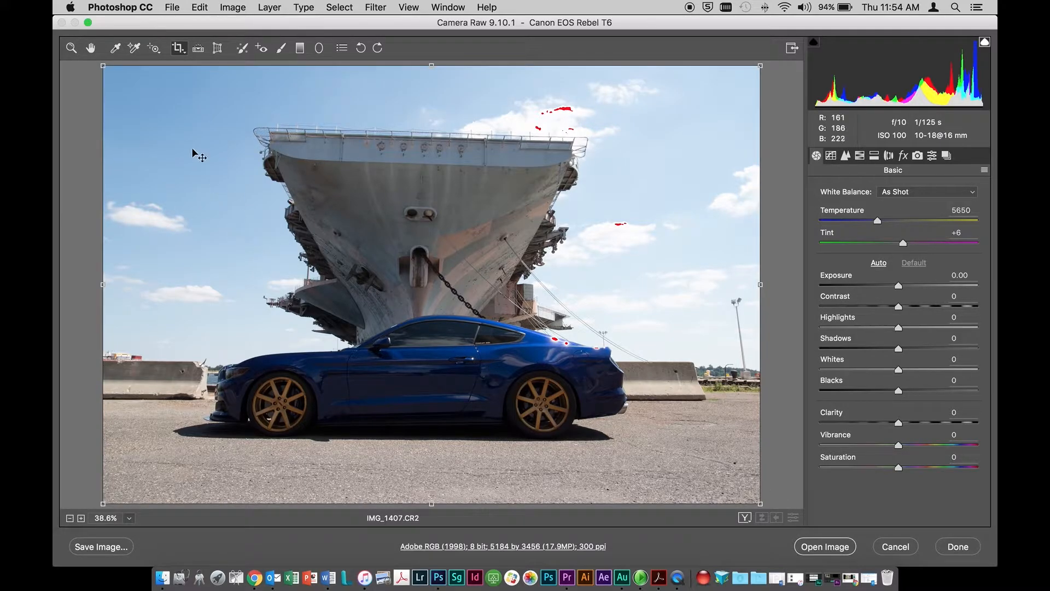
drag(104, 66, 139, 82)
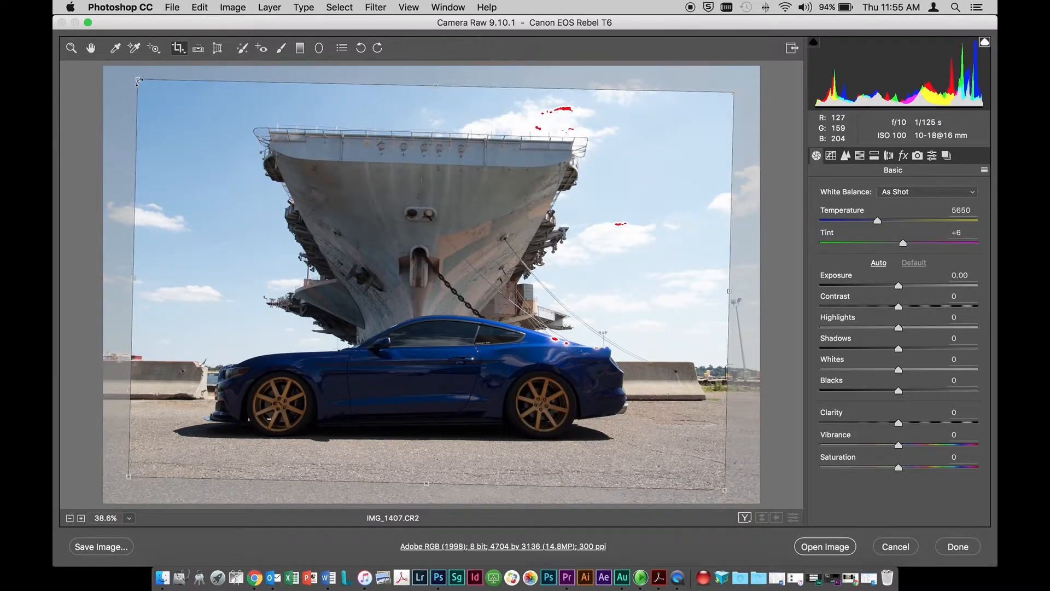
key(z)
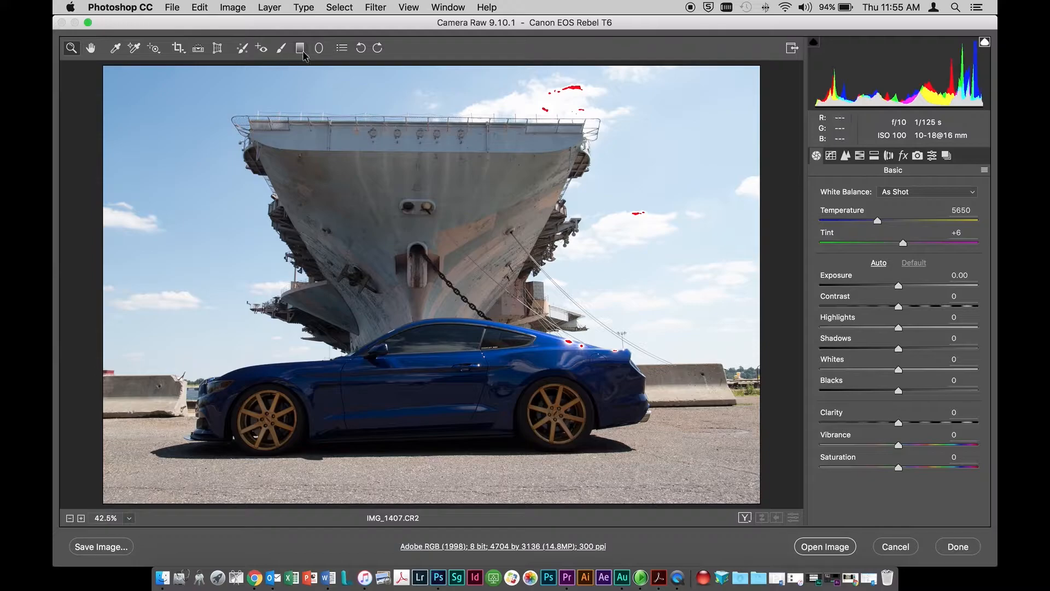
click(300, 48)
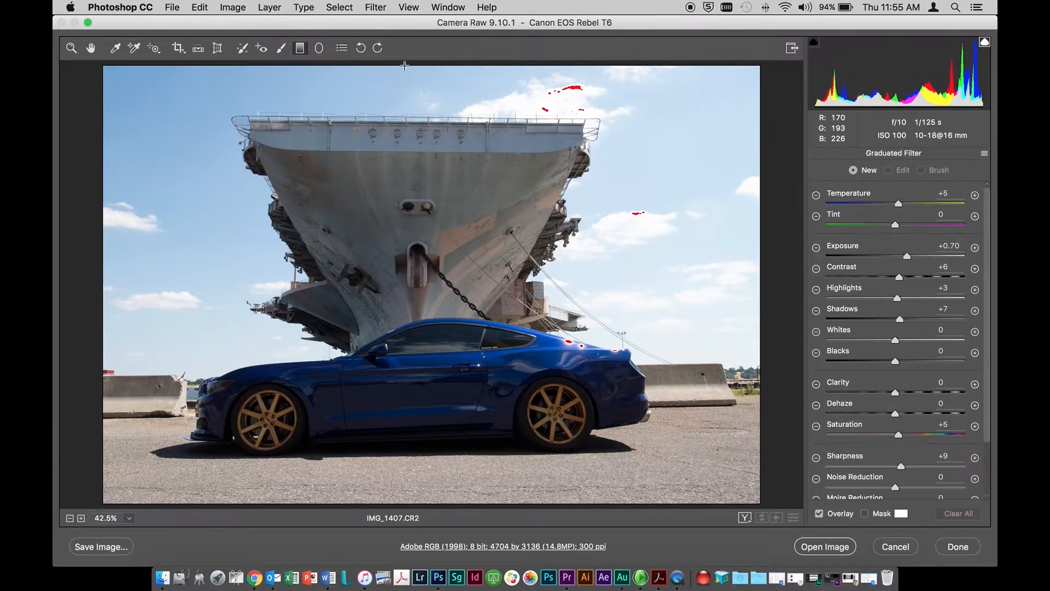
drag(416, 62, 416, 394)
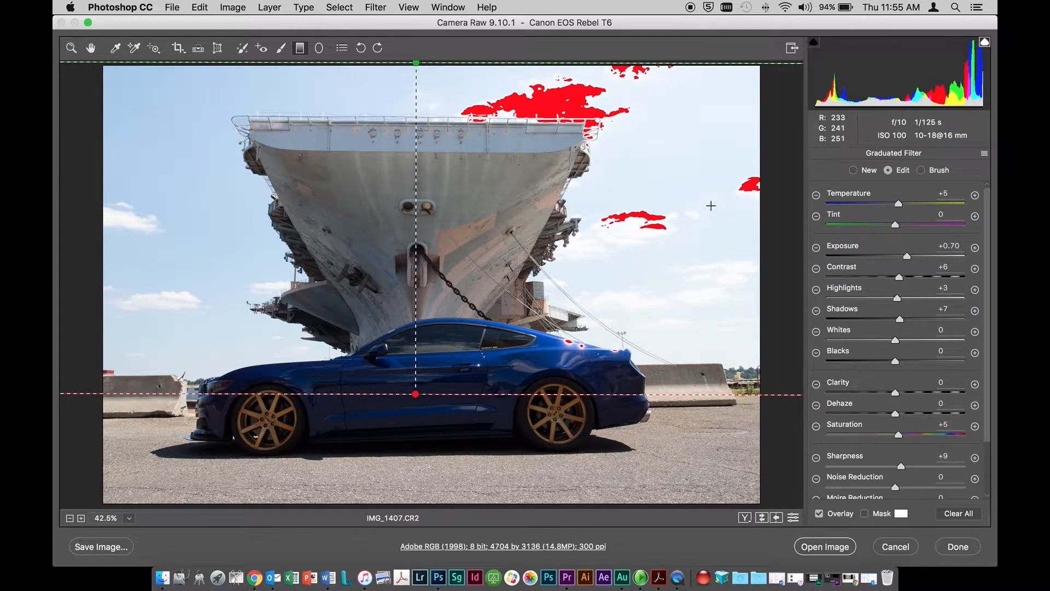
key(Delete)
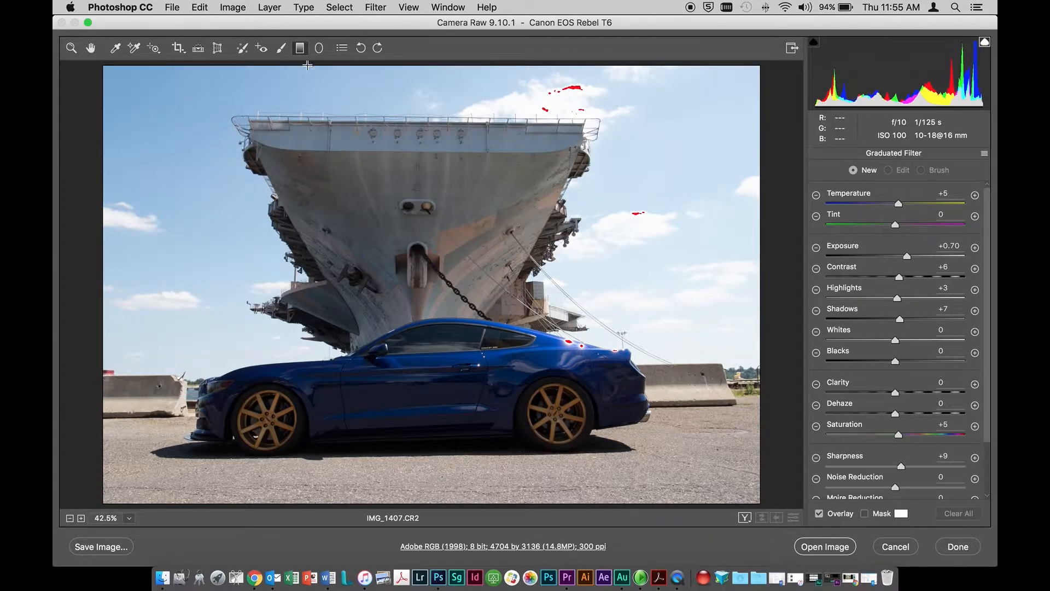
- Add a graduated filter from the photo's top edge down to the car with other settings reset, Temperature -15, Exposure -0.85 and Saturation +7
click(816, 196)
drag(861, 203, 896, 204)
drag(433, 65, 433, 377)
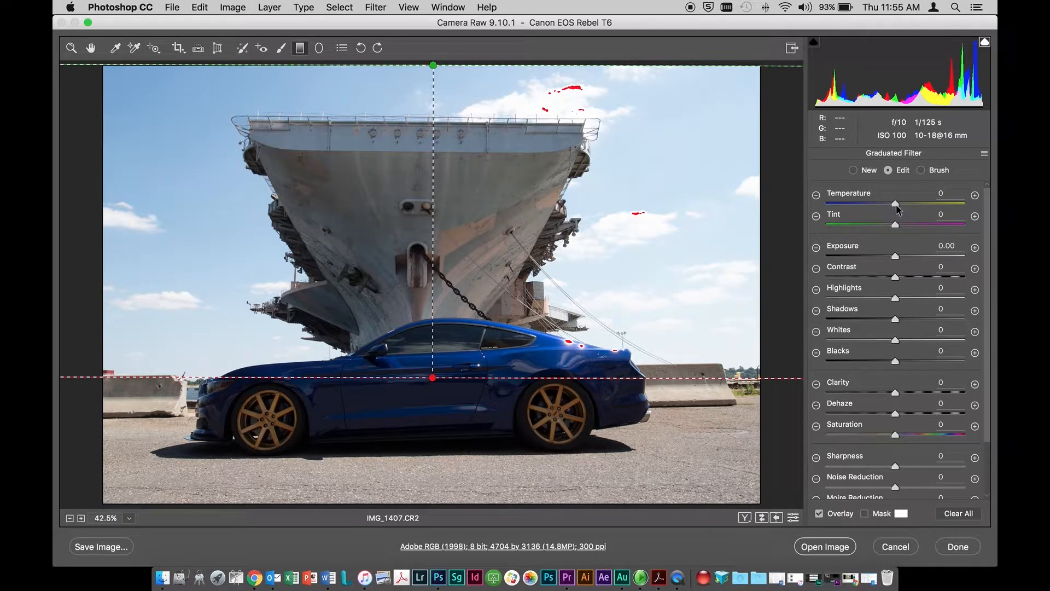
drag(895, 204, 884, 206)
drag(895, 257, 880, 262)
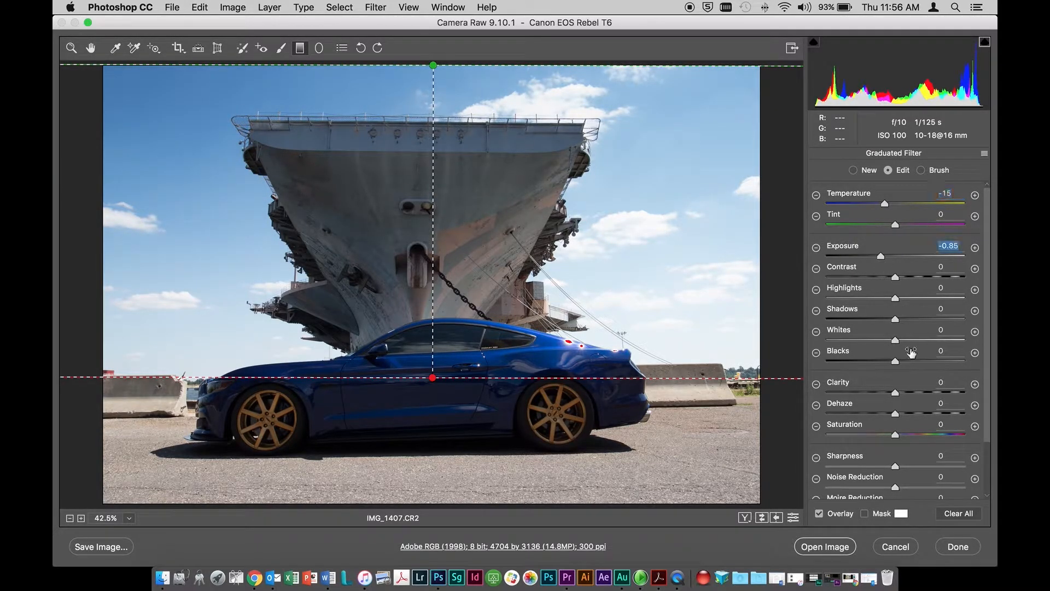
drag(897, 435, 901, 436)
- Add a second graduated filter from the photo's bottom edge up to the car's base, with Saturation -25 and Temperature 0
drag(462, 506, 462, 424)
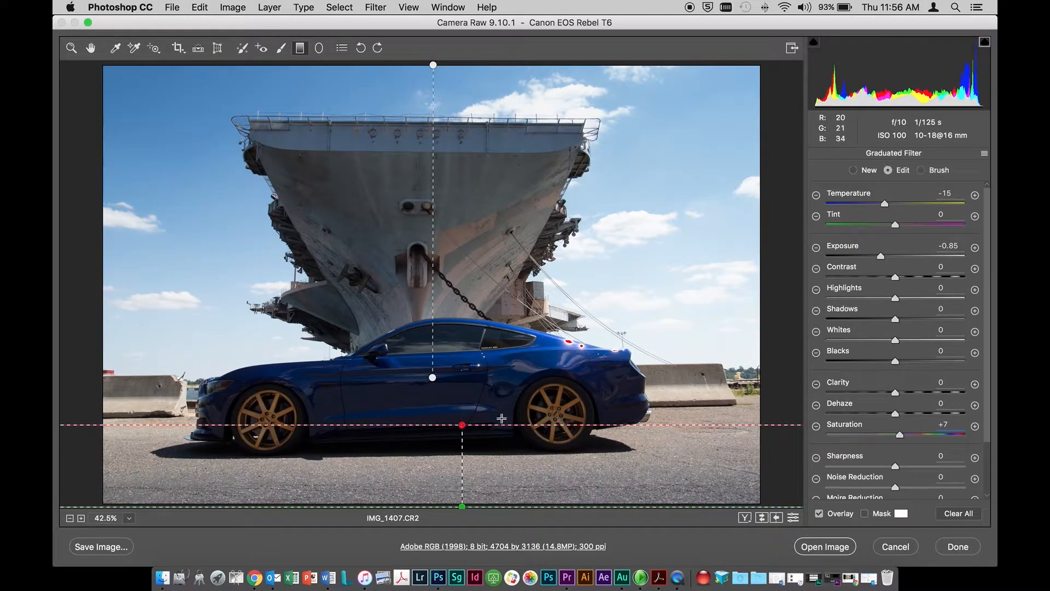
drag(901, 436, 880, 444)
drag(884, 206, 897, 204)
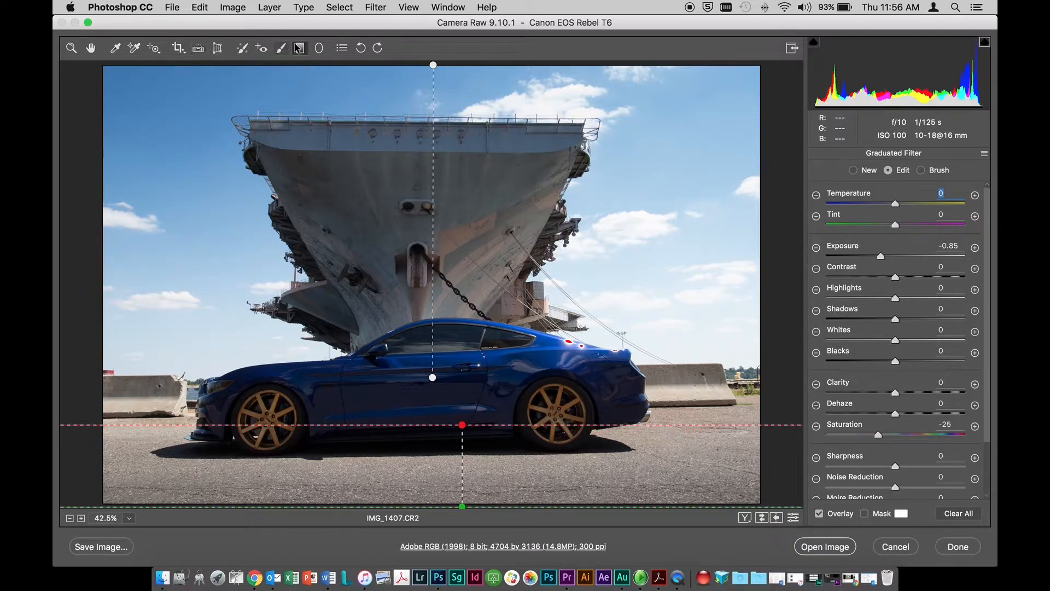
click(319, 48)
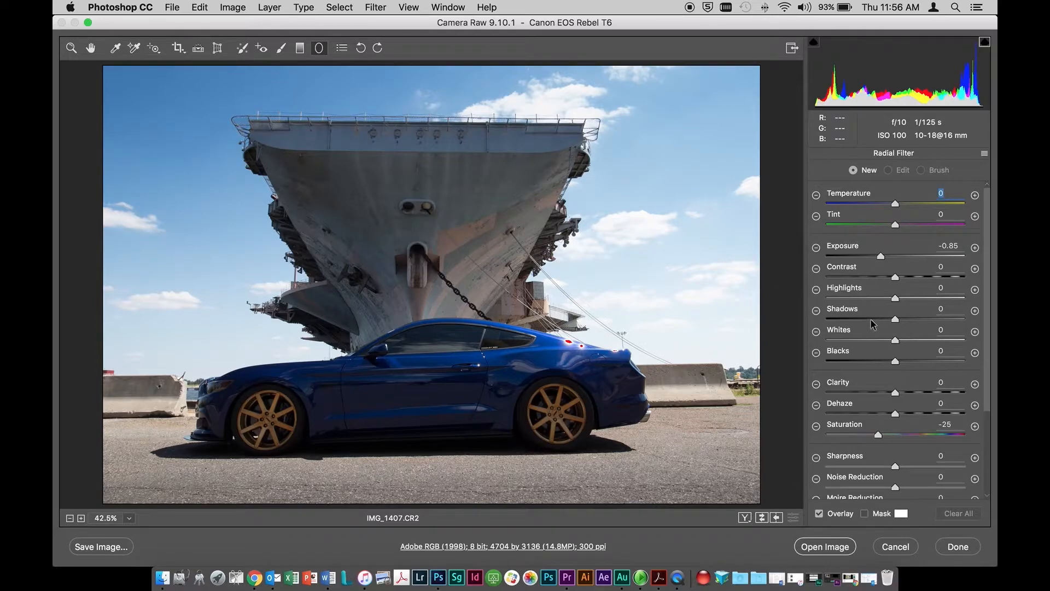
mouse_move(896, 322)
mouse_down()
mouse_move(923, 316)
mouse_move(892, 318)
mouse_up()
click(71, 48)
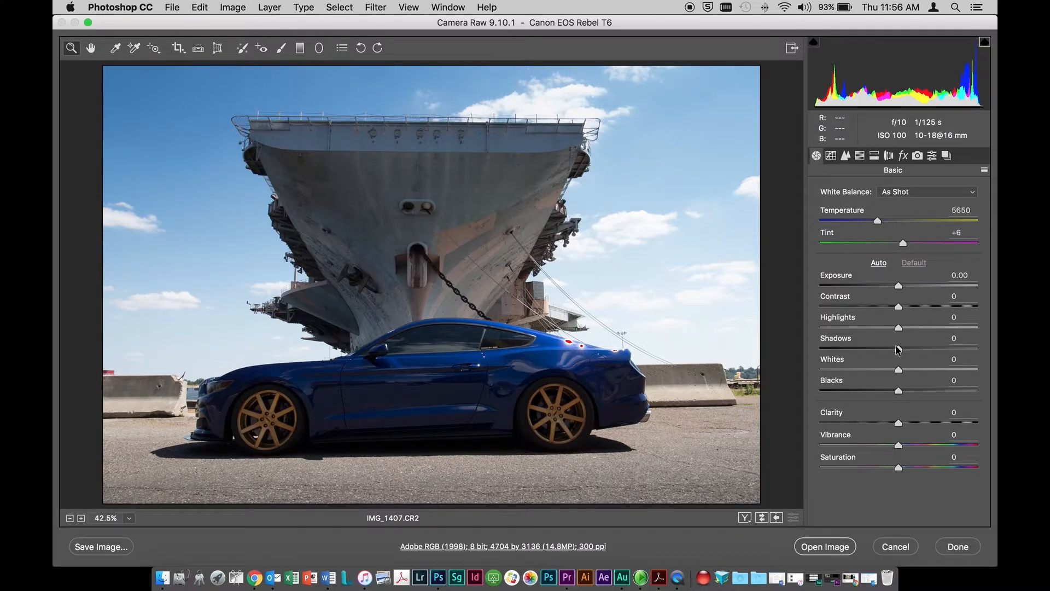
- Set the photo's basic adjustments to Highlights -68, Shadows +71 and Clarity +8, and open the image in Photoshop
drag(899, 349, 846, 330)
drag(936, 349, 949, 352)
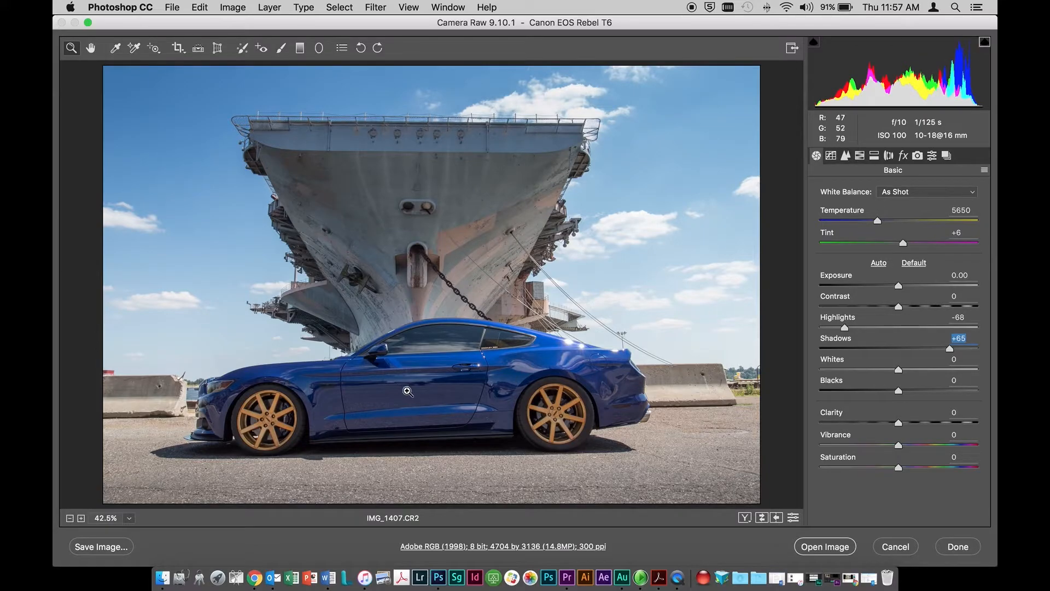
drag(950, 350, 954, 350)
drag(897, 422, 905, 423)
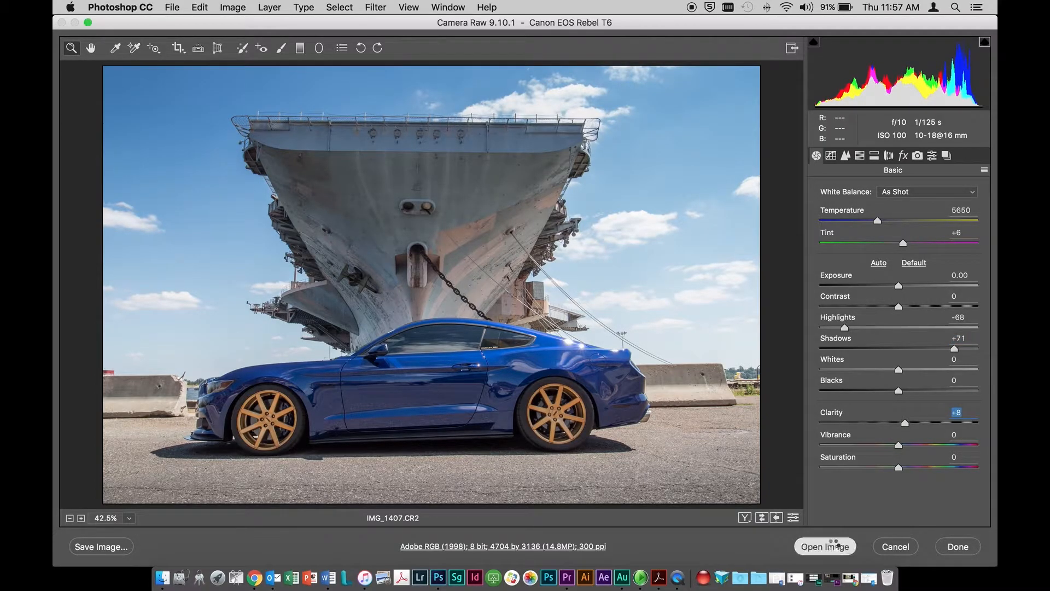
click(835, 547)
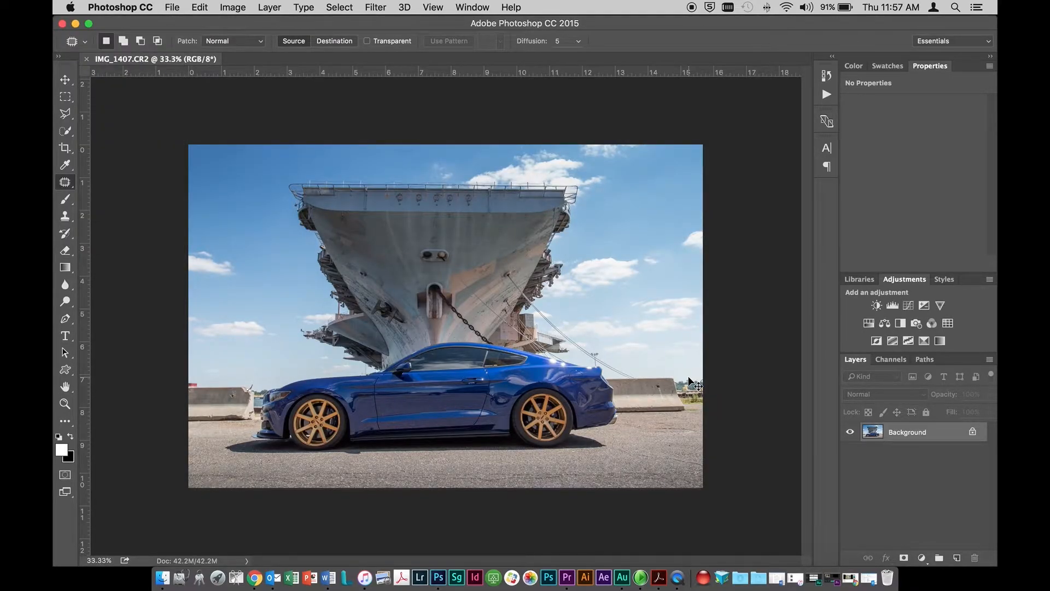
- Duplicate the Background layer and open the copy in the Nik Collection filter Silver Efex Pro 2
key(super+j)
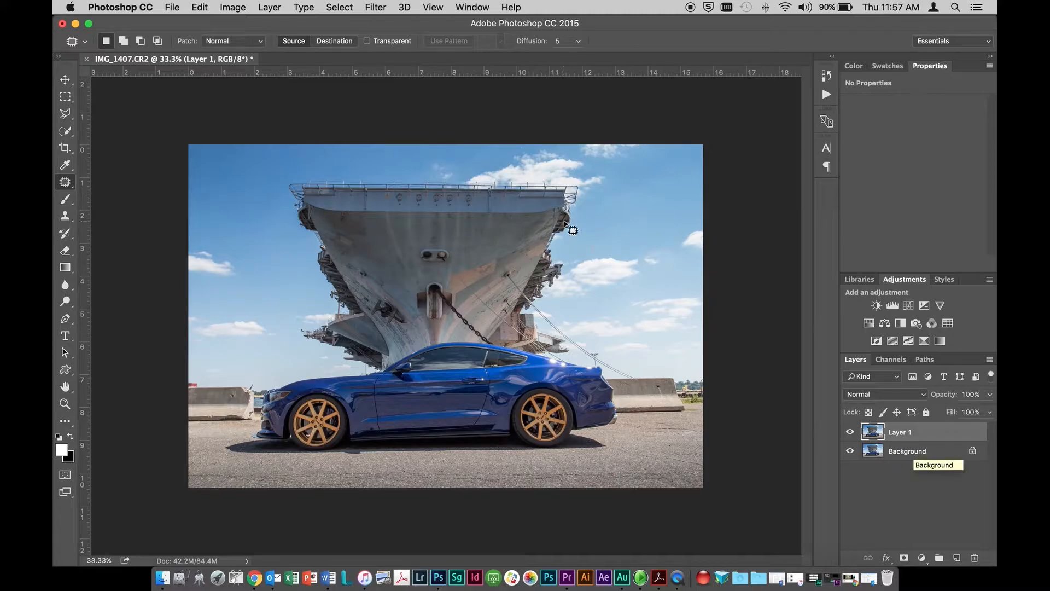
click(372, 7)
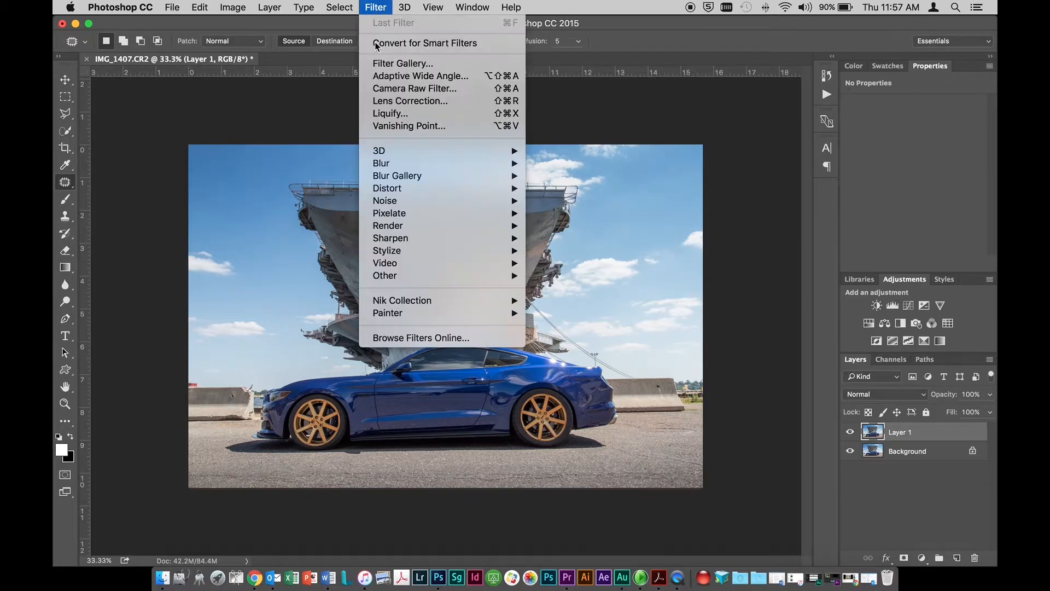
mouse_move(392, 300)
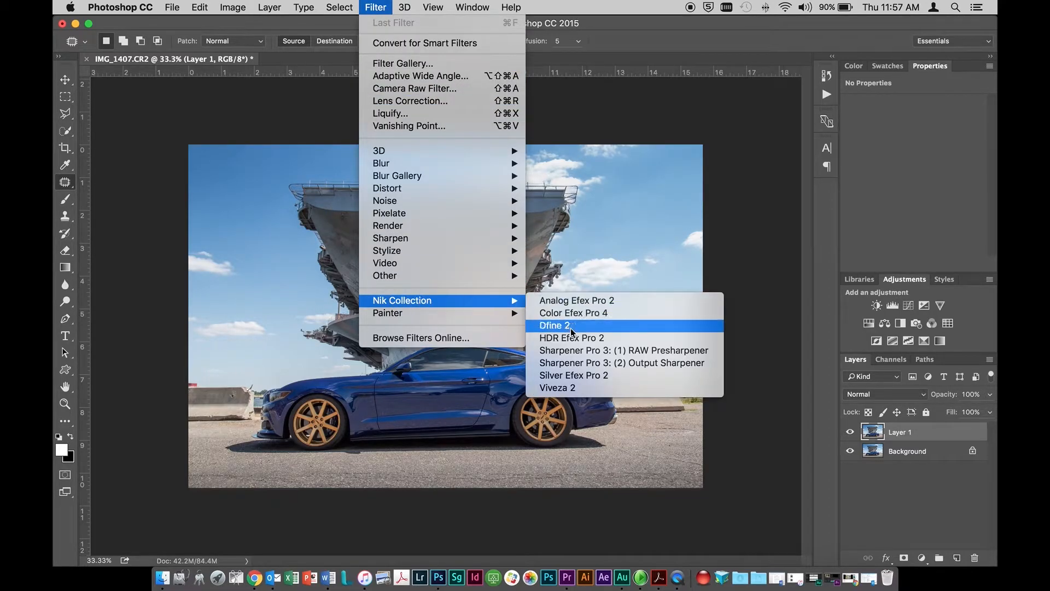
click(574, 376)
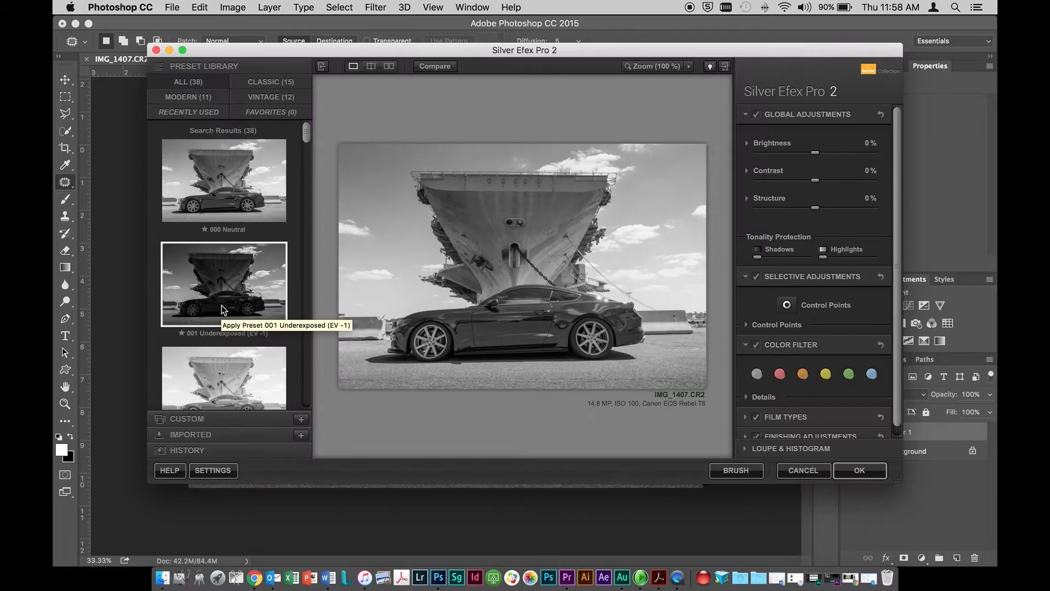
- Apply the black-and-white preset 005 High Structure (harsh) with the neutral color filter
scroll(222, 310, down, 2)
scroll(221, 310, down, 6)
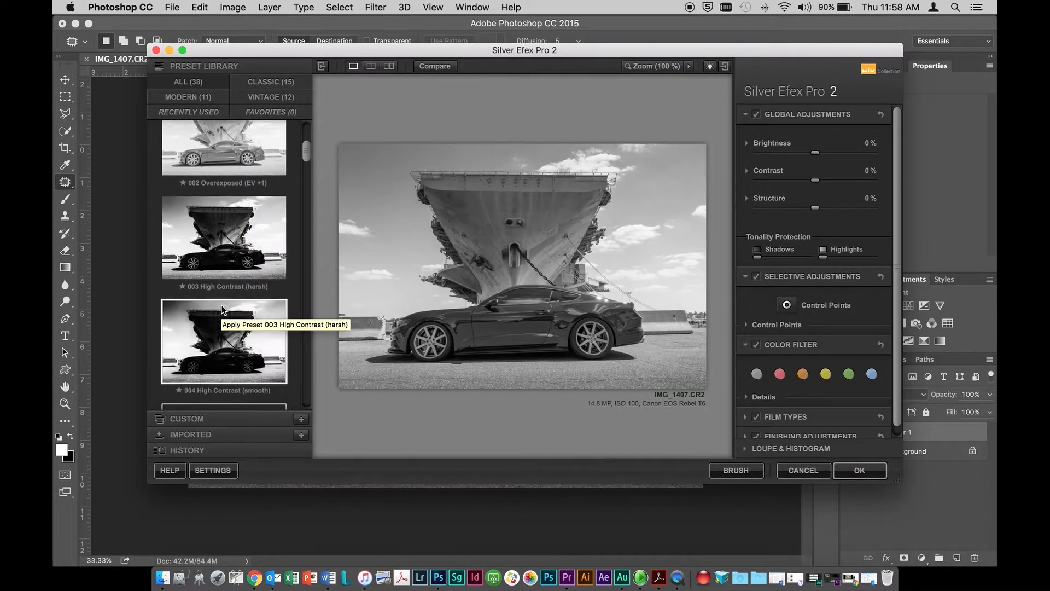
scroll(221, 309, down, 1)
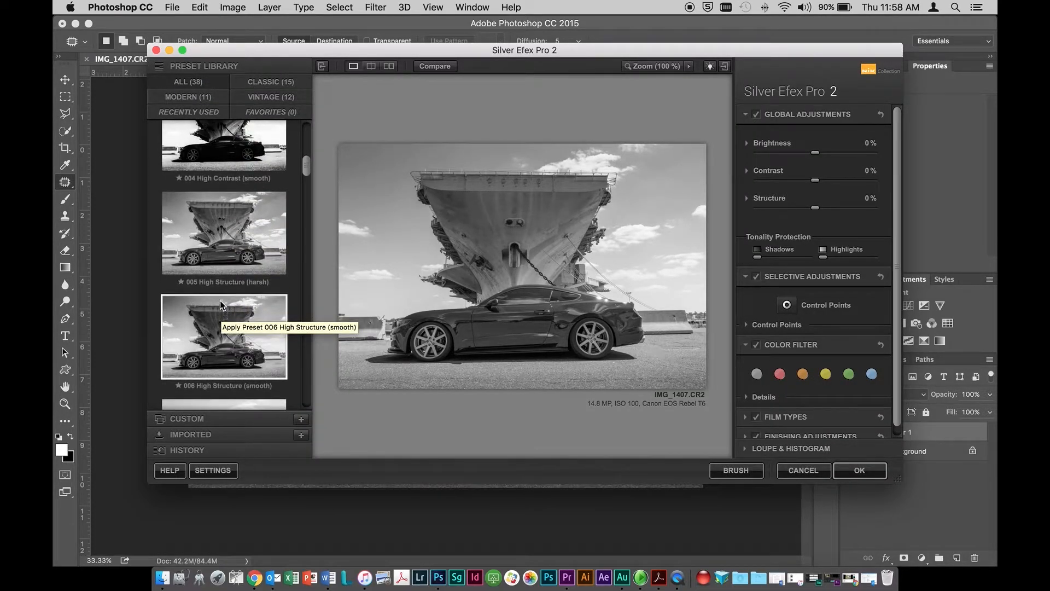
click(234, 226)
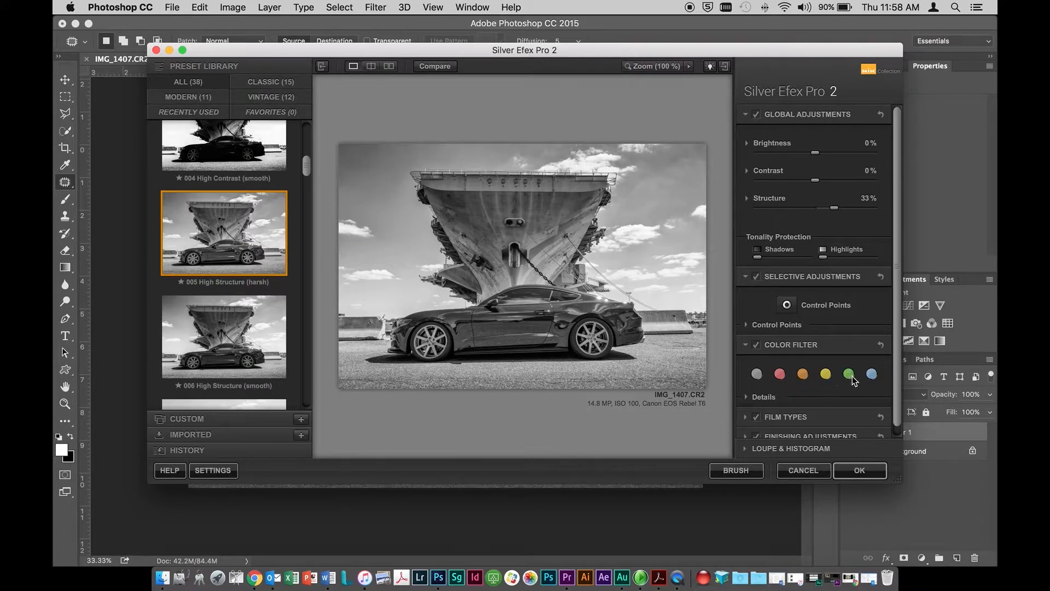
click(872, 373)
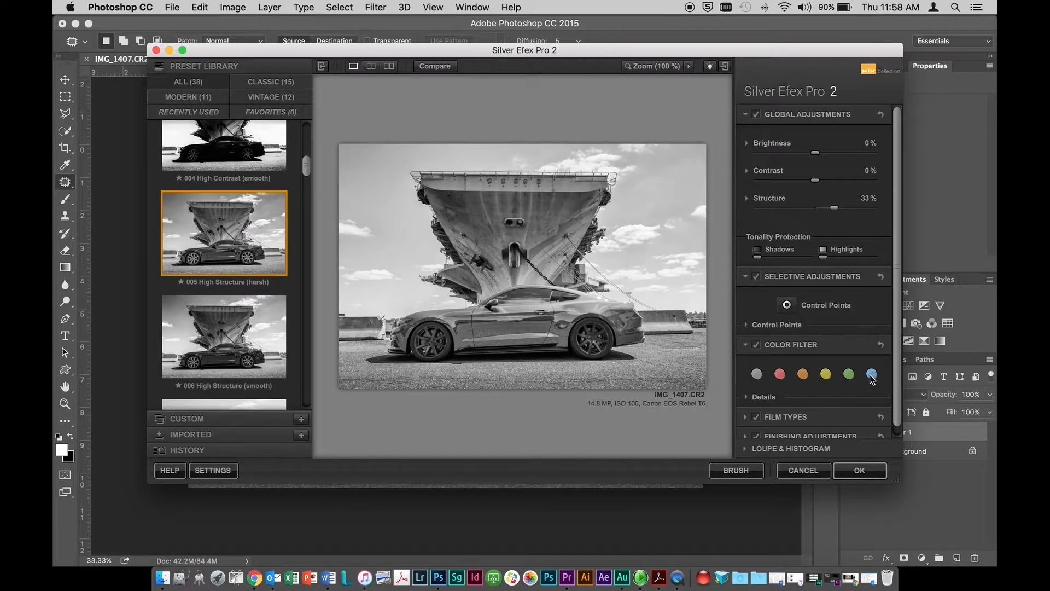
click(758, 374)
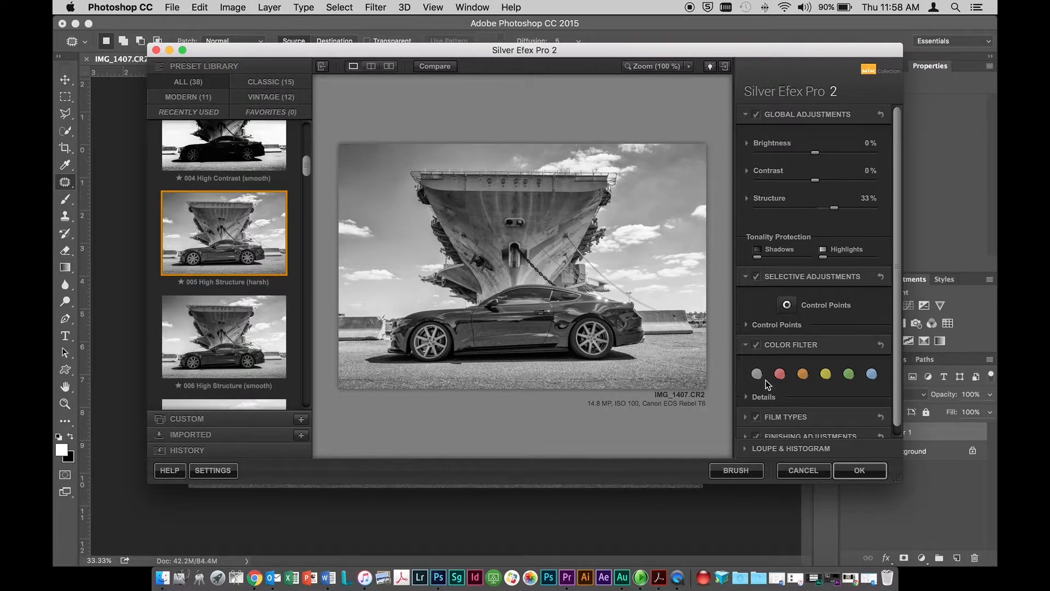
click(861, 470)
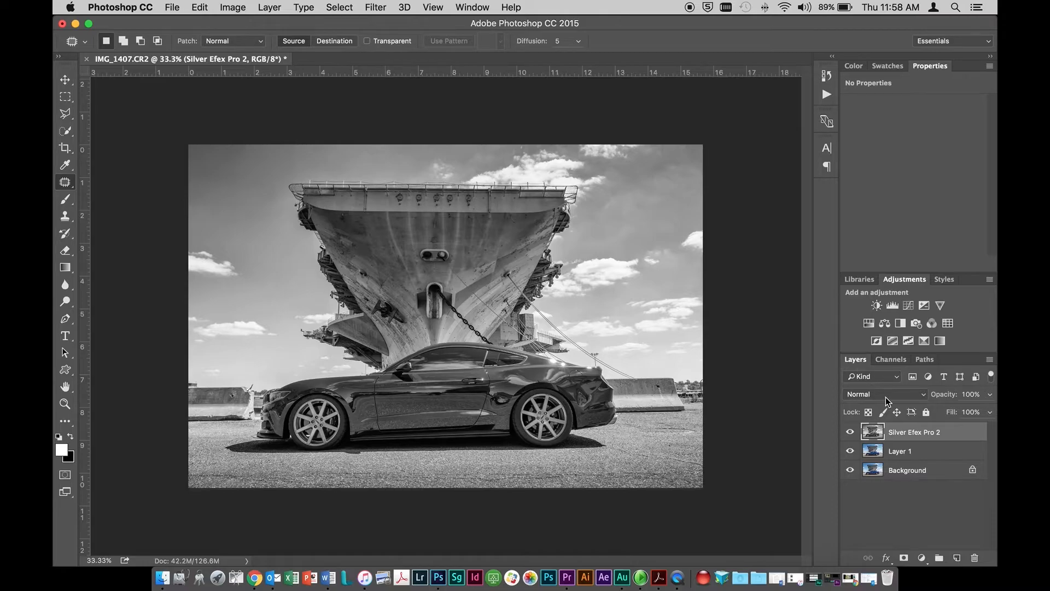
- Set the Silver Efex Pro 2 layer's blending mode to Luminosity
click(923, 393)
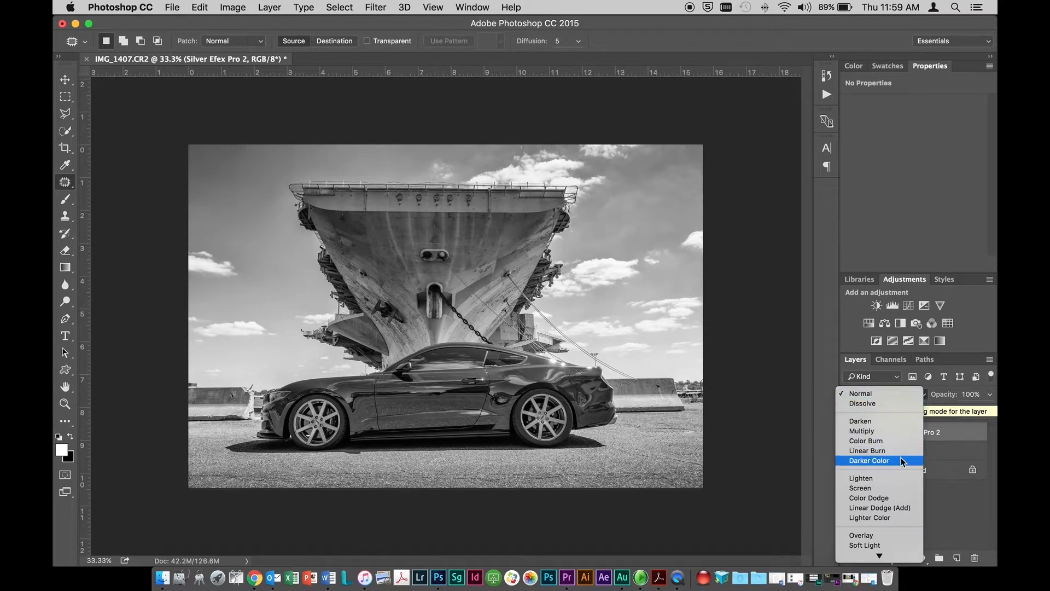
scroll(901, 459, down, 5)
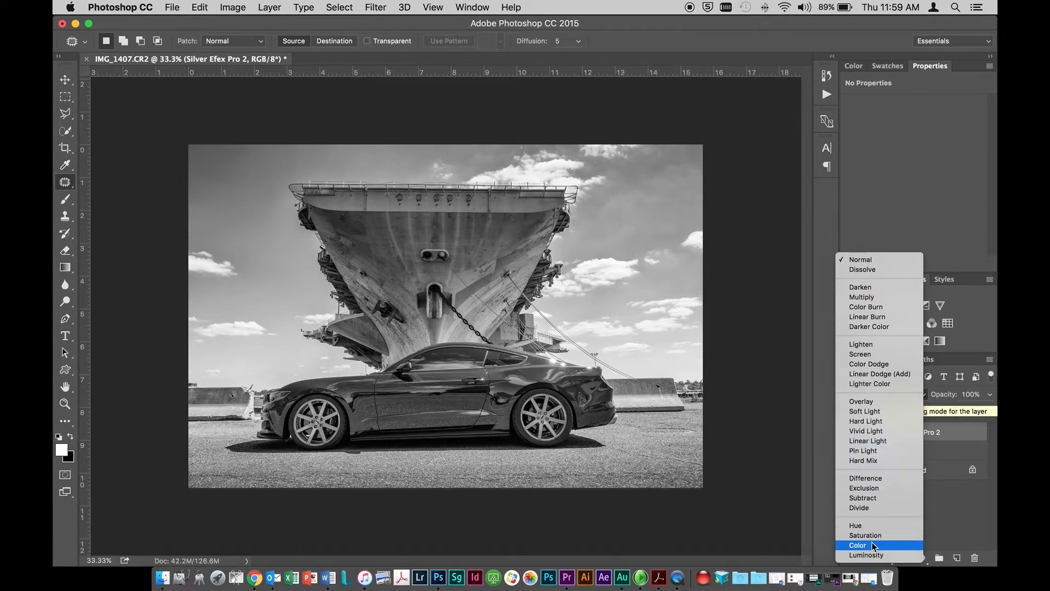
click(872, 556)
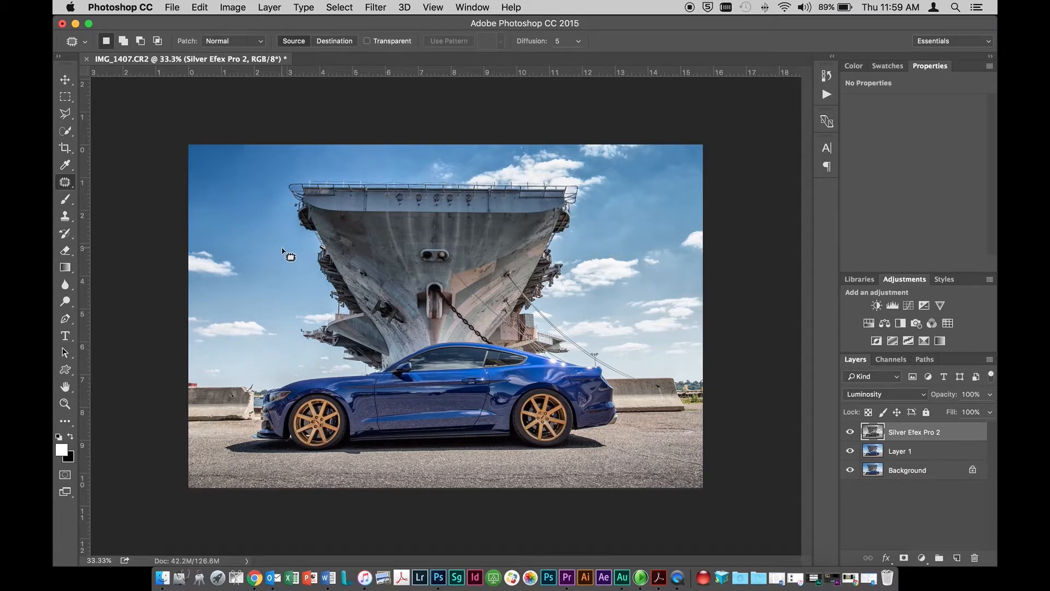
- Compare the photo with and without the Silver Efex Pro 2 layer, leaving the layer visible
click(849, 432)
click(849, 433)
click(850, 433)
click(849, 433)
click(850, 433)
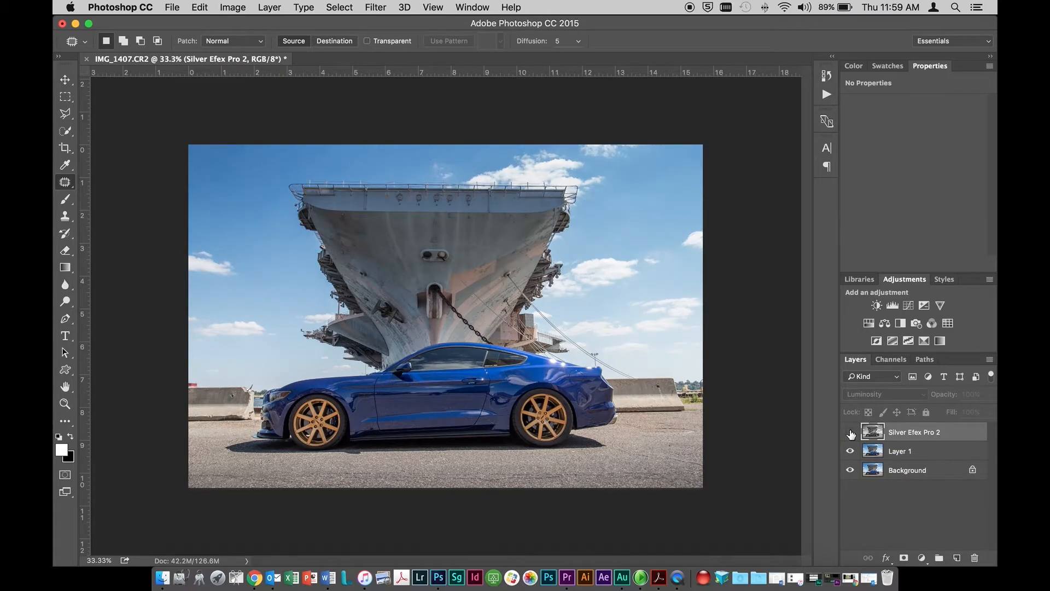
click(850, 433)
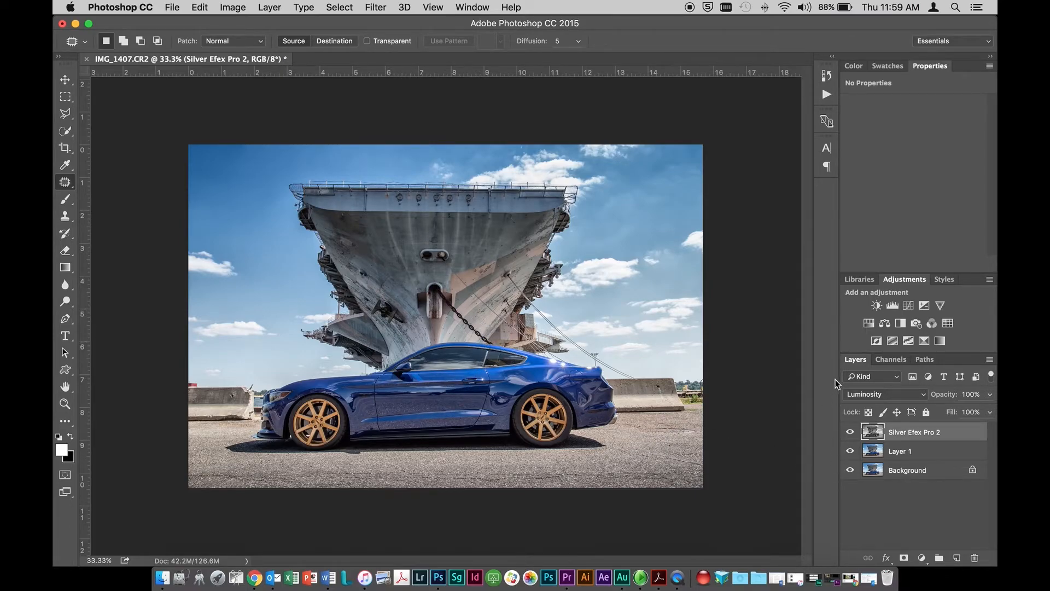
- Add a Hue/Saturation adjustment layer and set the Blues to Saturation +17 and Lightness -36
click(869, 324)
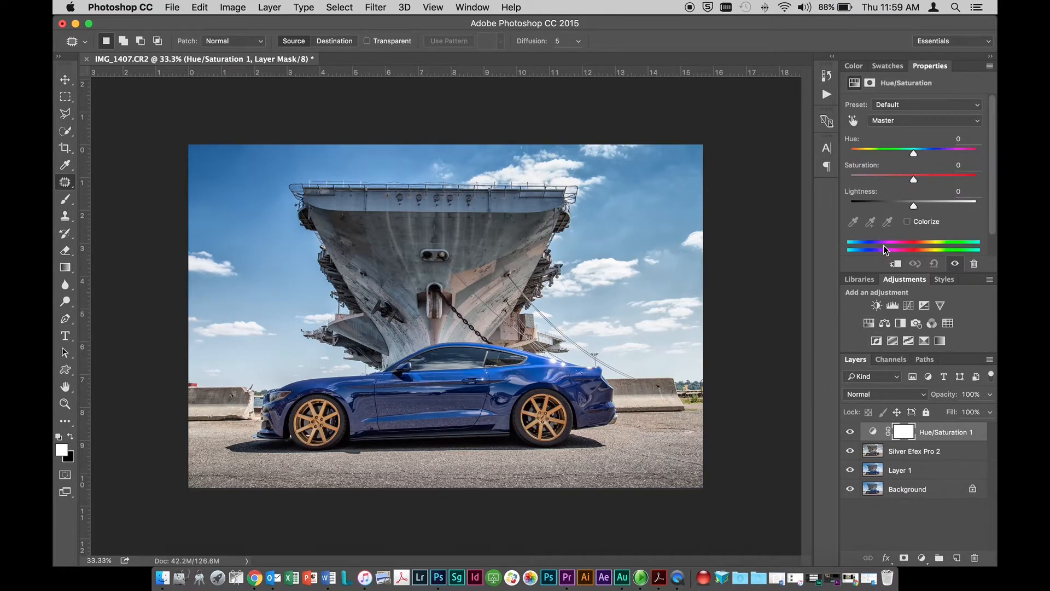
click(909, 120)
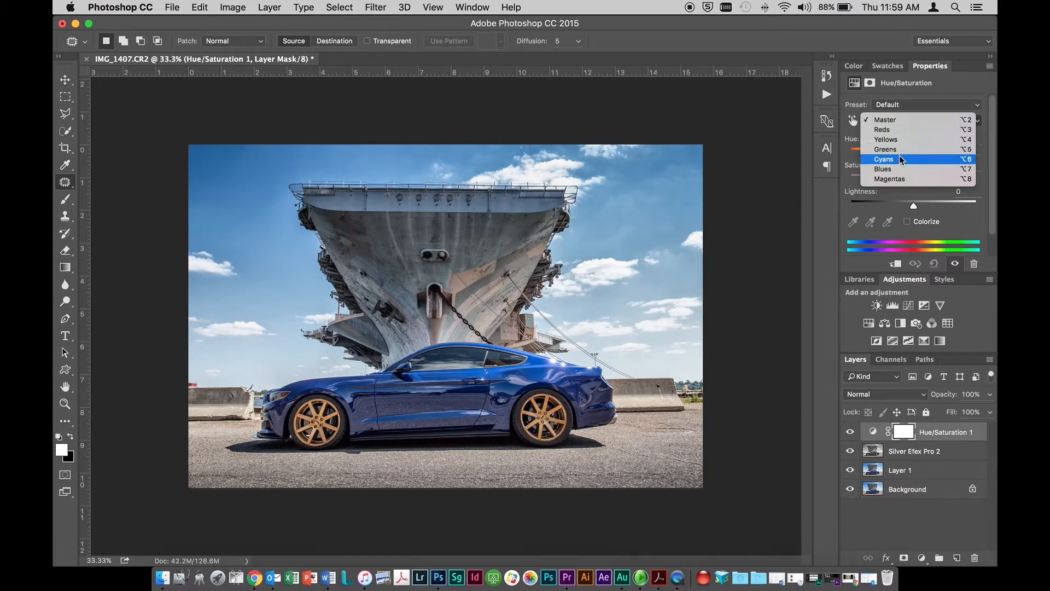
click(899, 171)
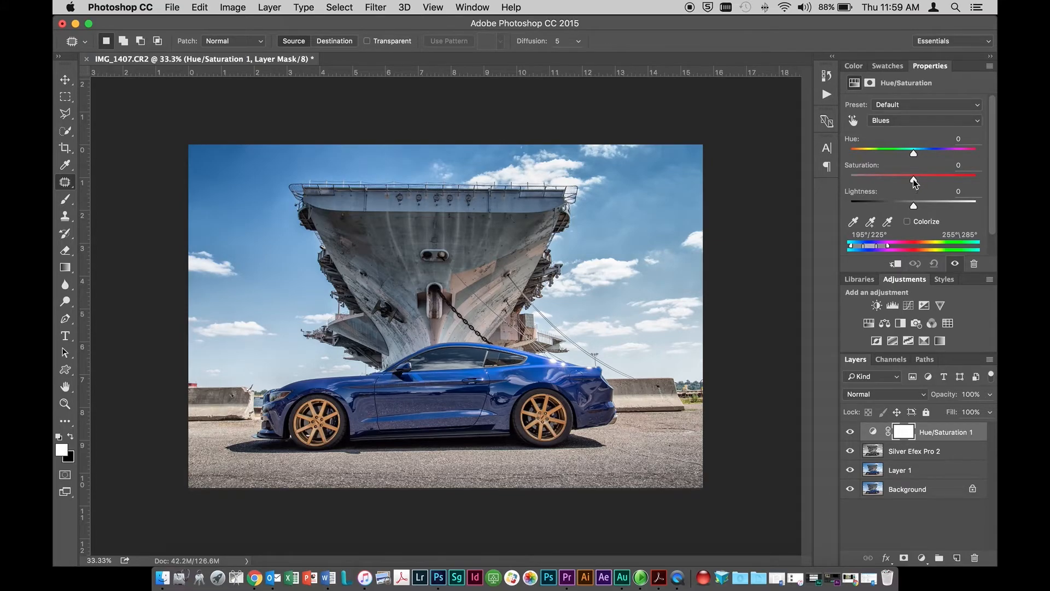
drag(915, 178, 890, 208)
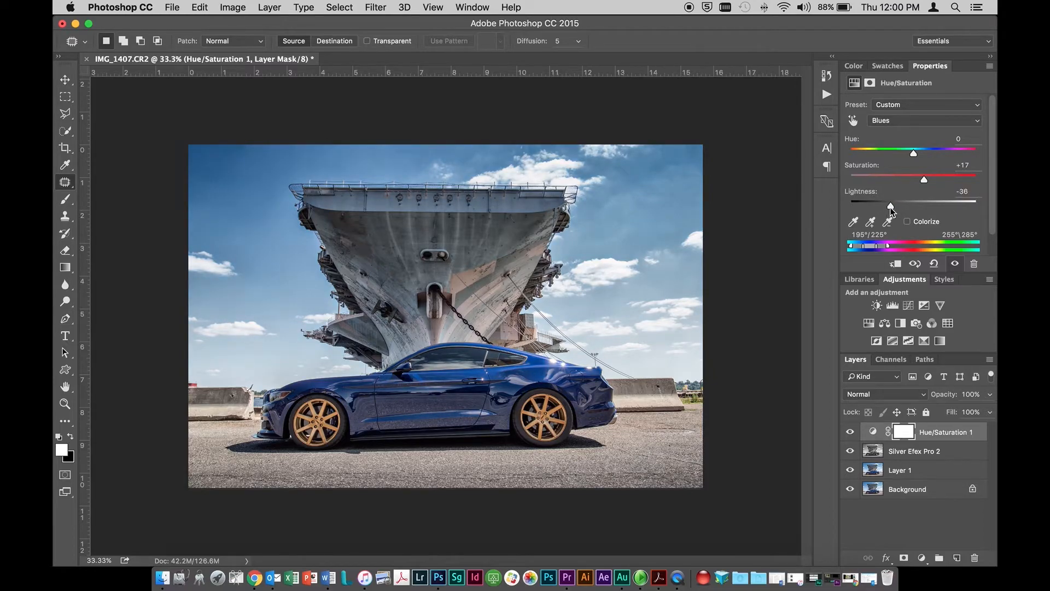
- Adjust the saturation and lightness of the Cyans in the Hue/Saturation 1 layer
click(903, 121)
click(909, 110)
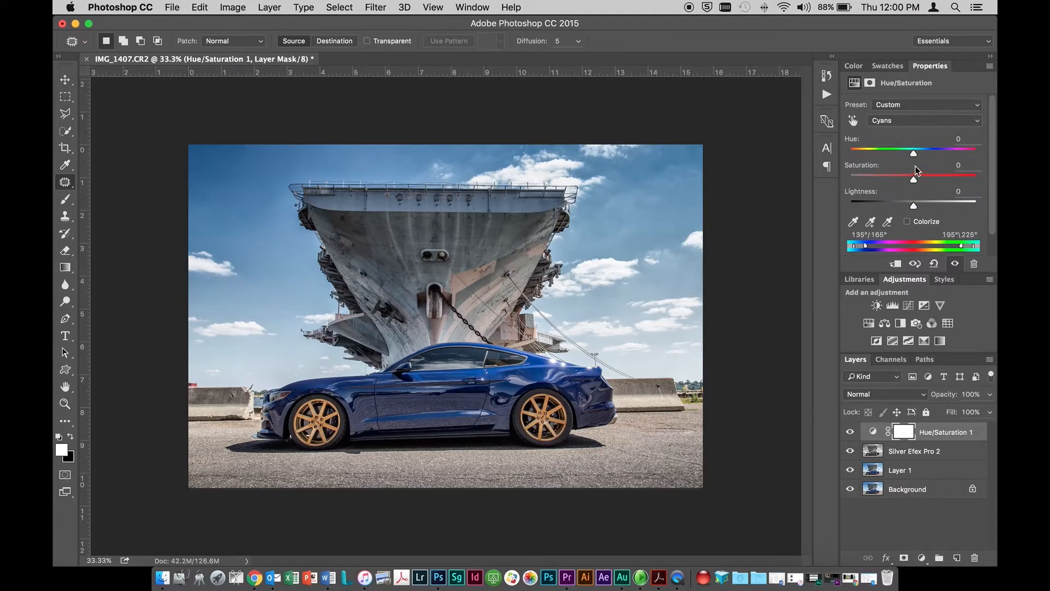
drag(915, 181, 895, 211)
- Paint black over the car on the Hue/Saturation 1 layer mask with a 600-pixel soft brush
click(903, 430)
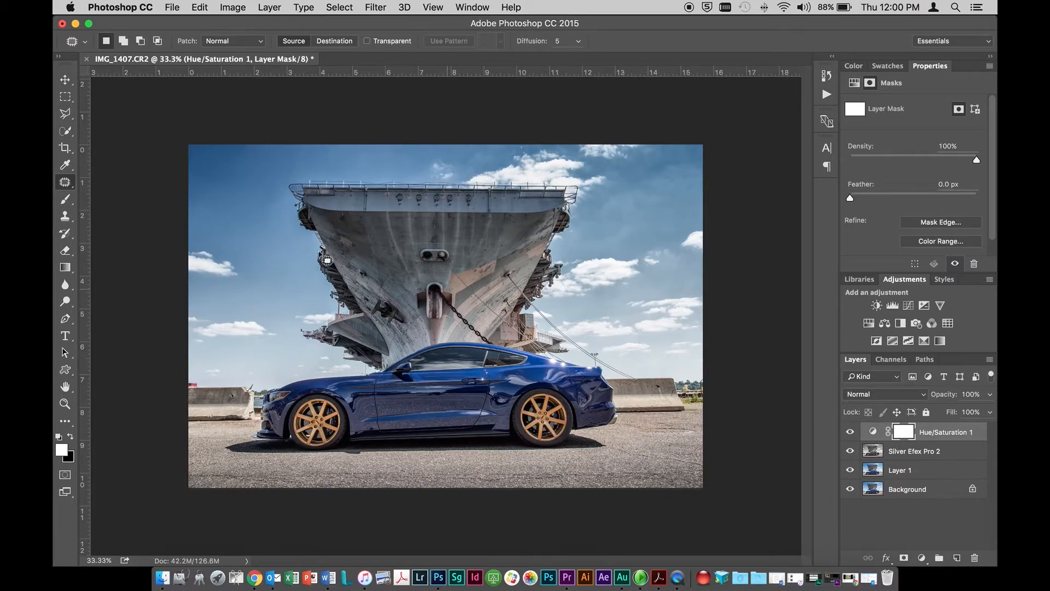
click(65, 199)
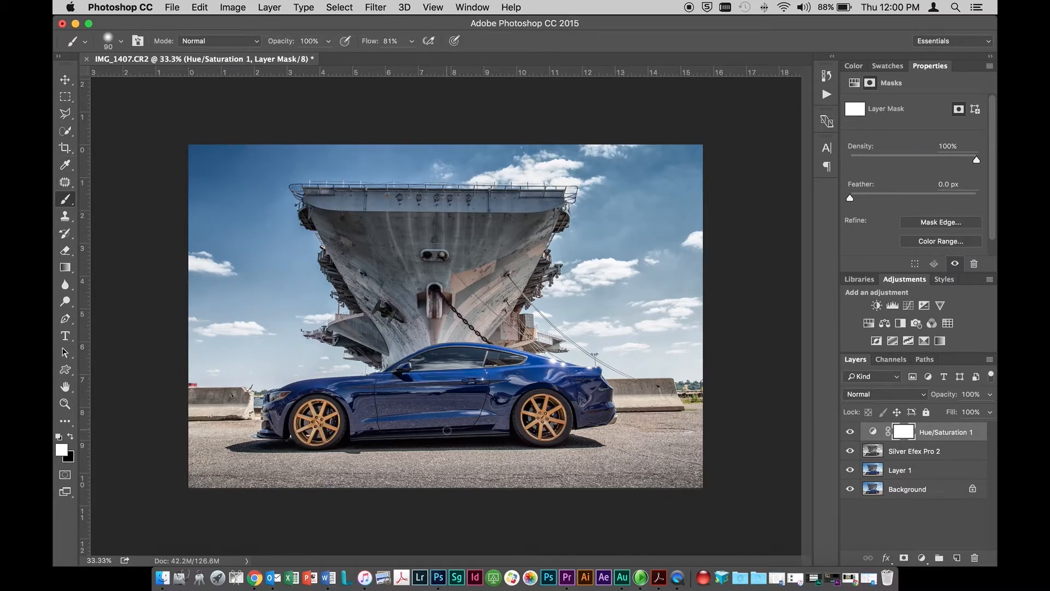
key(bracketright)
key(bracketright)
key(bracketright)
key(bracketright)
key(bracketright)
key(x)
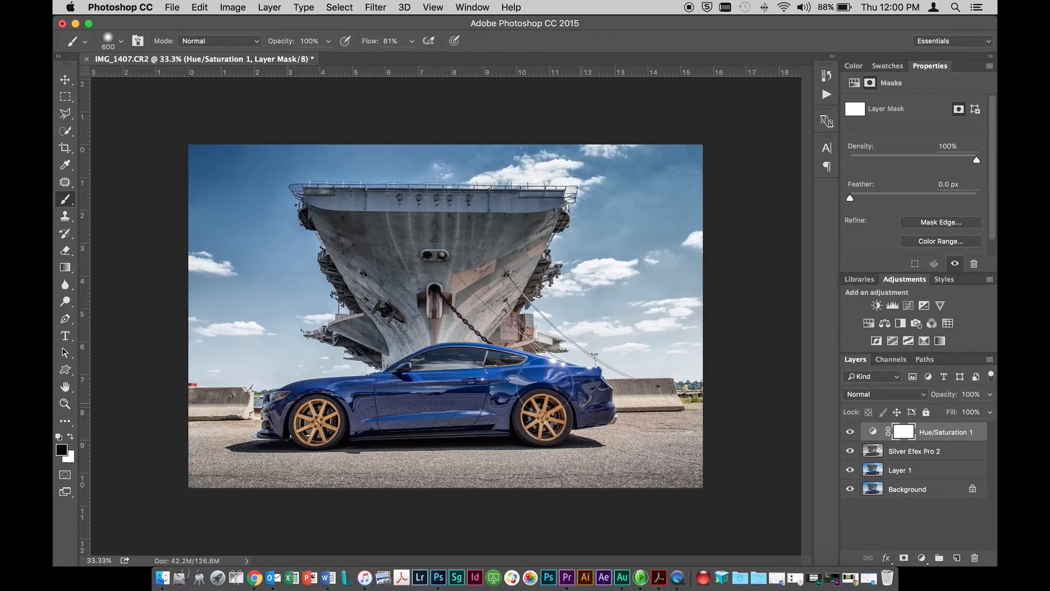
mouse_move(588, 414)
mouse_down()
mouse_move(460, 395)
mouse_move(307, 419)
mouse_up()
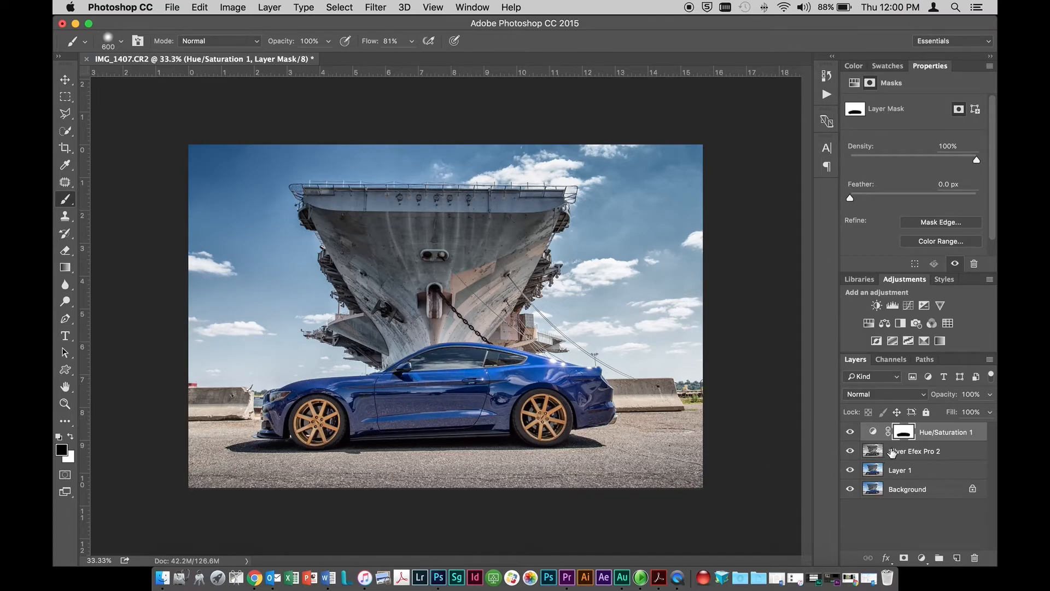
- Stamp all visible layers into a new layer at the top of the stack and open it in the Camera Raw Filter
click(943, 437)
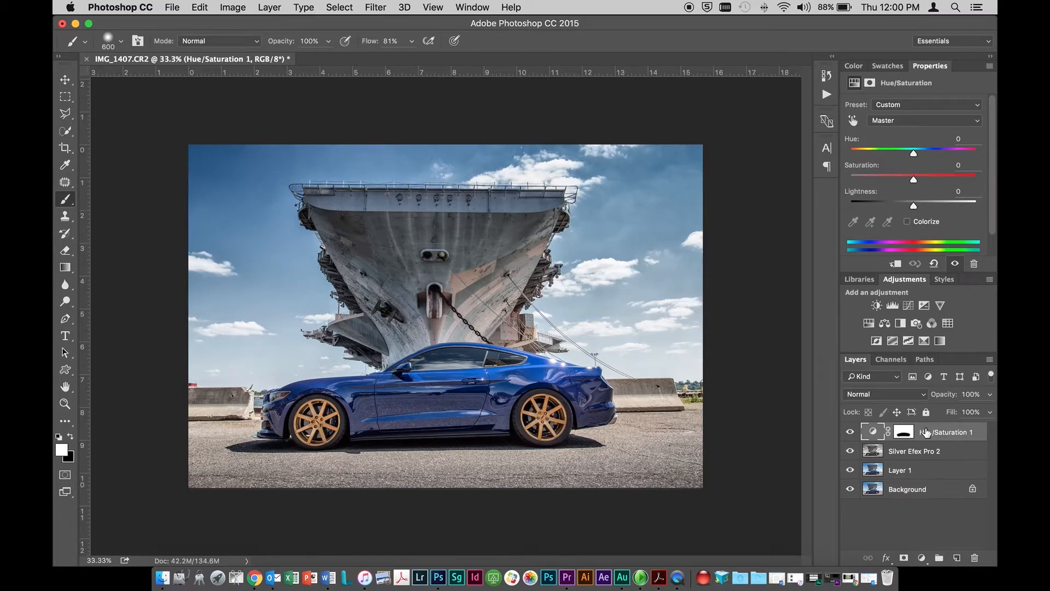
key(super+alt+shift+e)
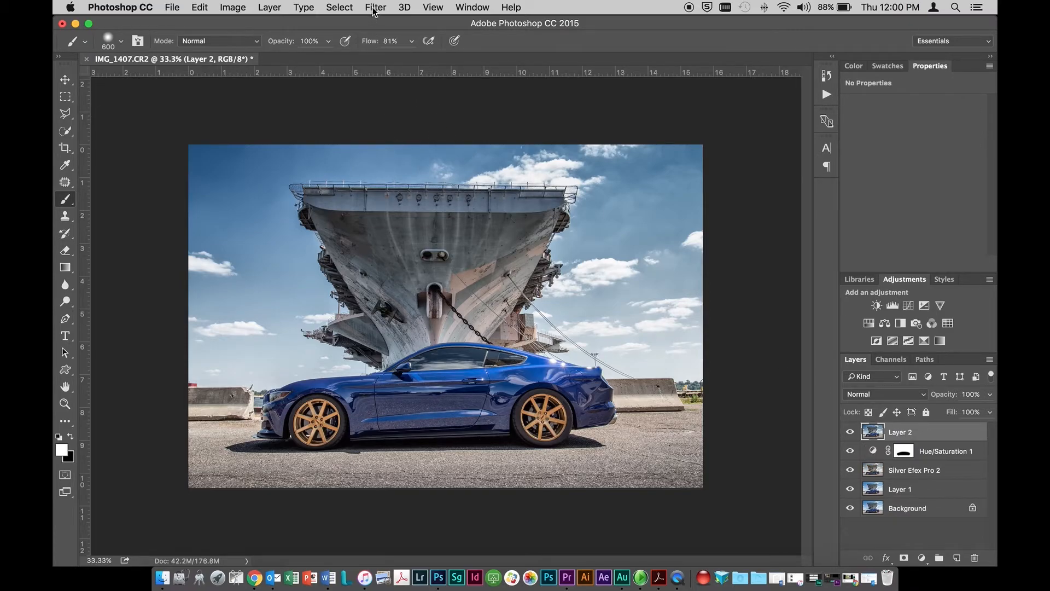
click(375, 8)
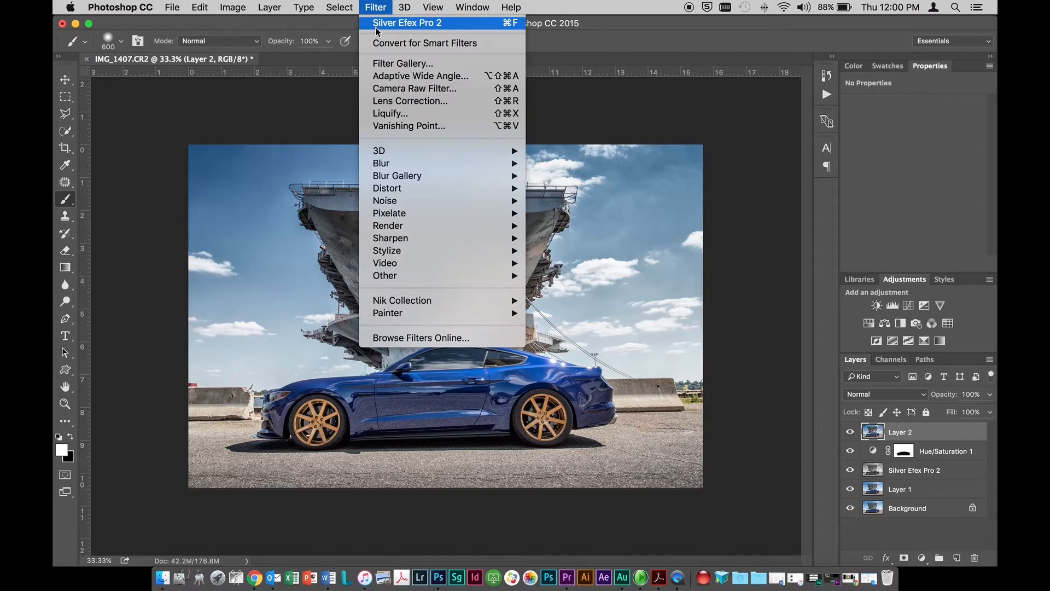
click(400, 90)
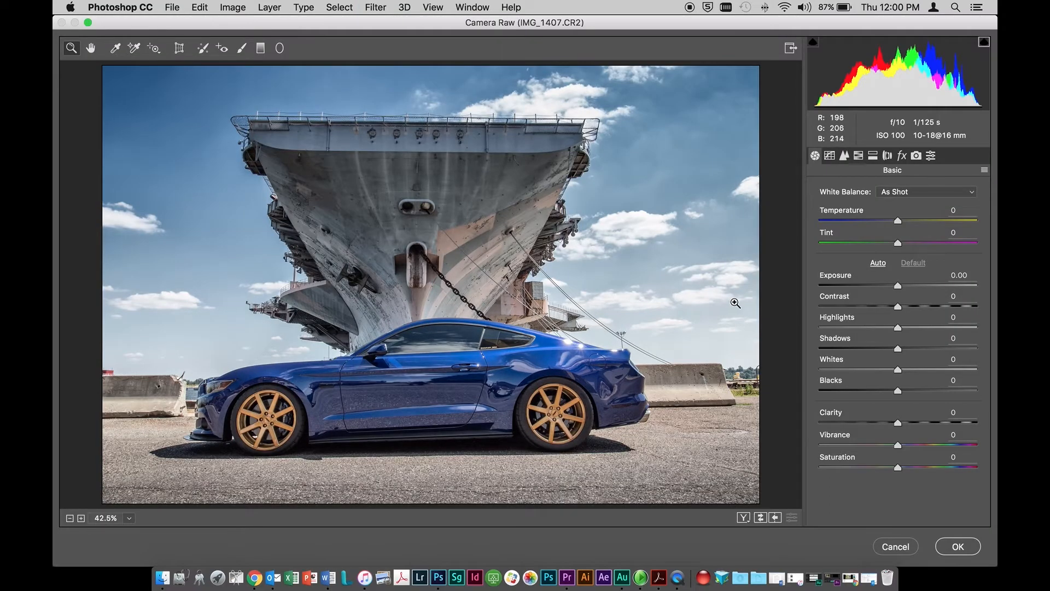
- Darken the photo's edges with a Post Crop Vignetting Amount of -16
click(887, 156)
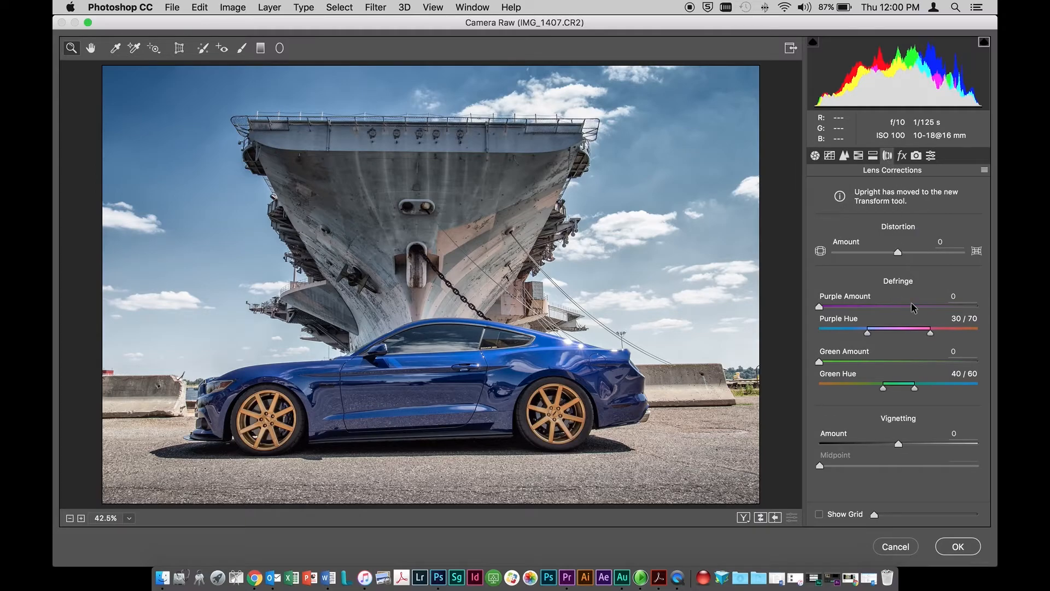
click(901, 156)
click(894, 377)
drag(894, 376, 884, 377)
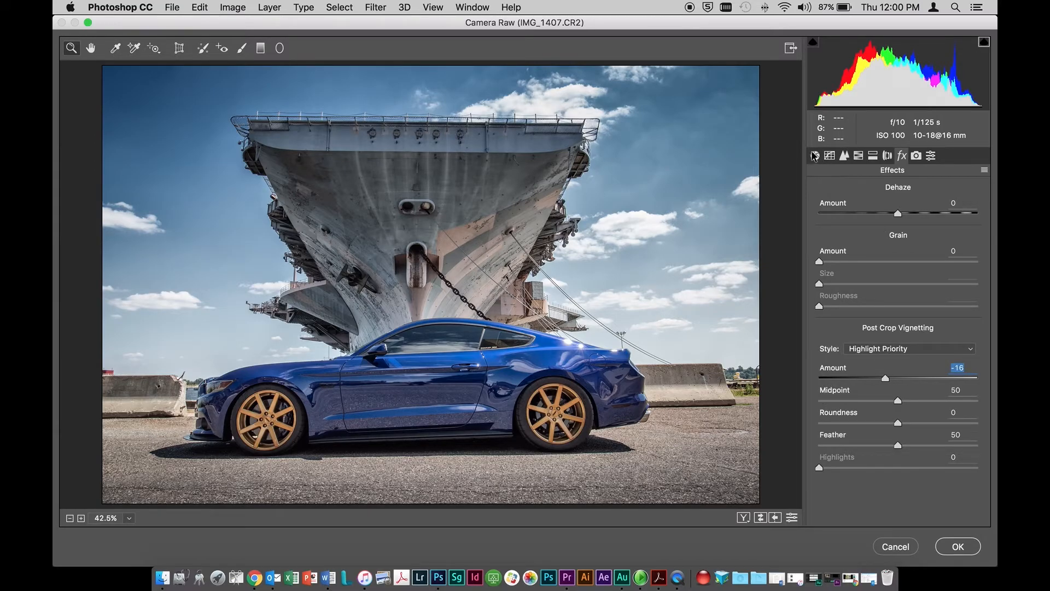
- Add a Radial Filter around the car with Exposure +0.40, Highlights -40 and Shadows +3, and apply the Camera Raw edits
click(280, 48)
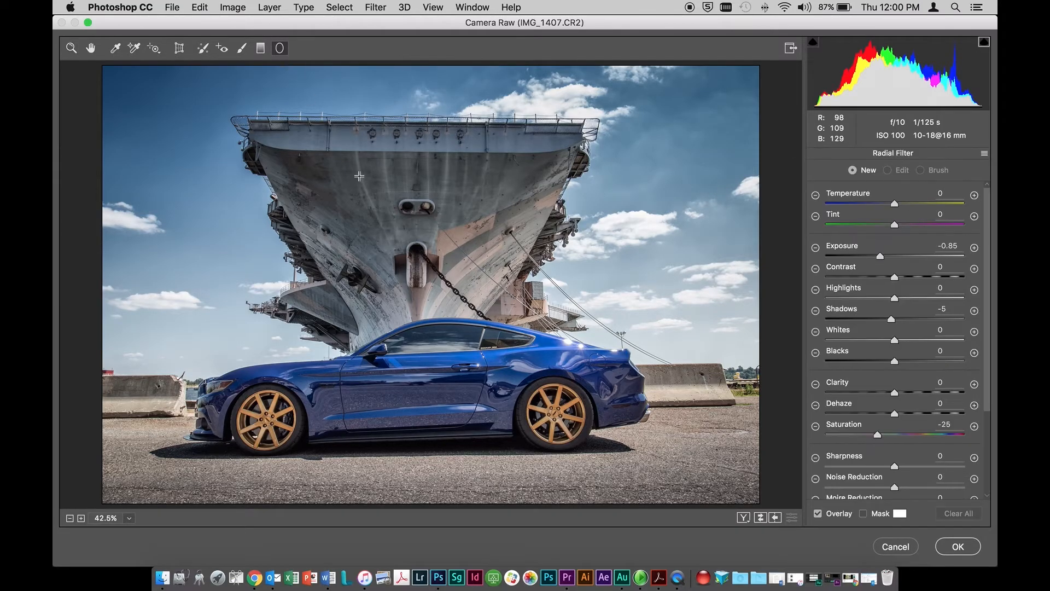
drag(428, 381, 630, 448)
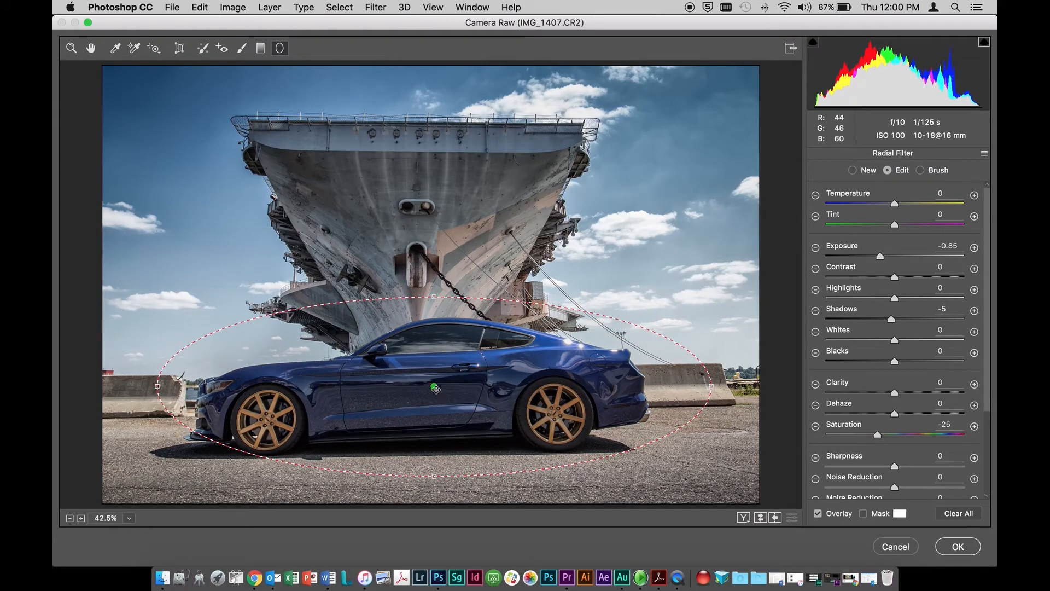
drag(880, 257, 901, 260)
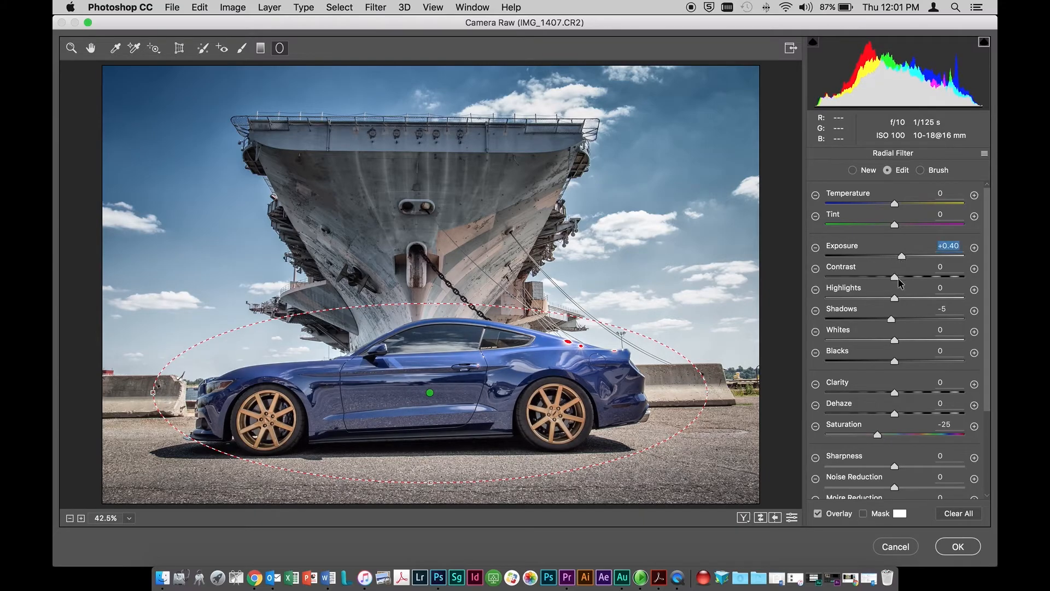
mouse_move(892, 301)
mouse_down()
mouse_move(865, 305)
mouse_move(897, 322)
mouse_up()
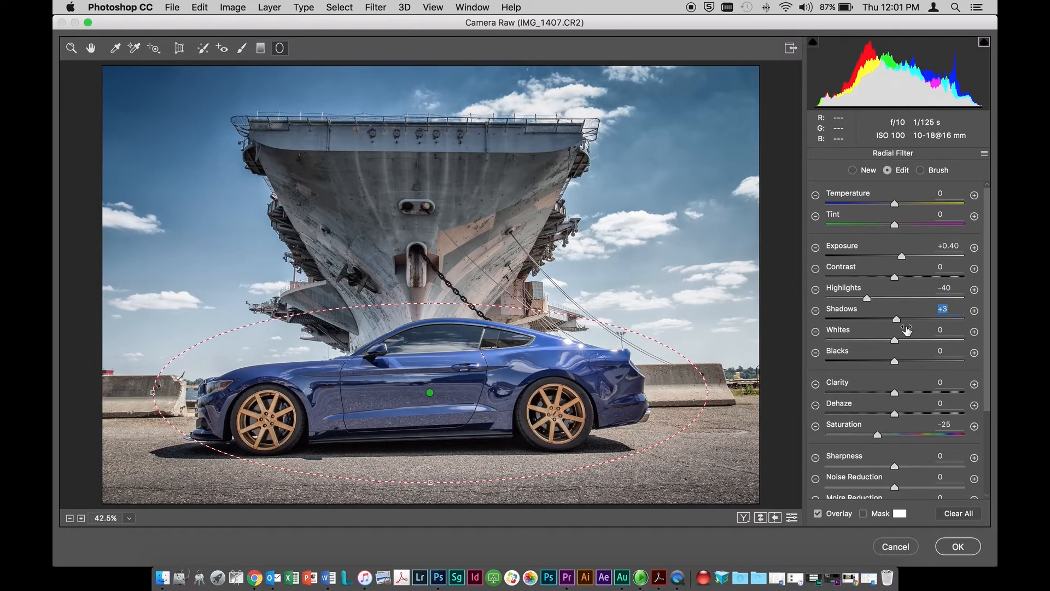
click(958, 547)
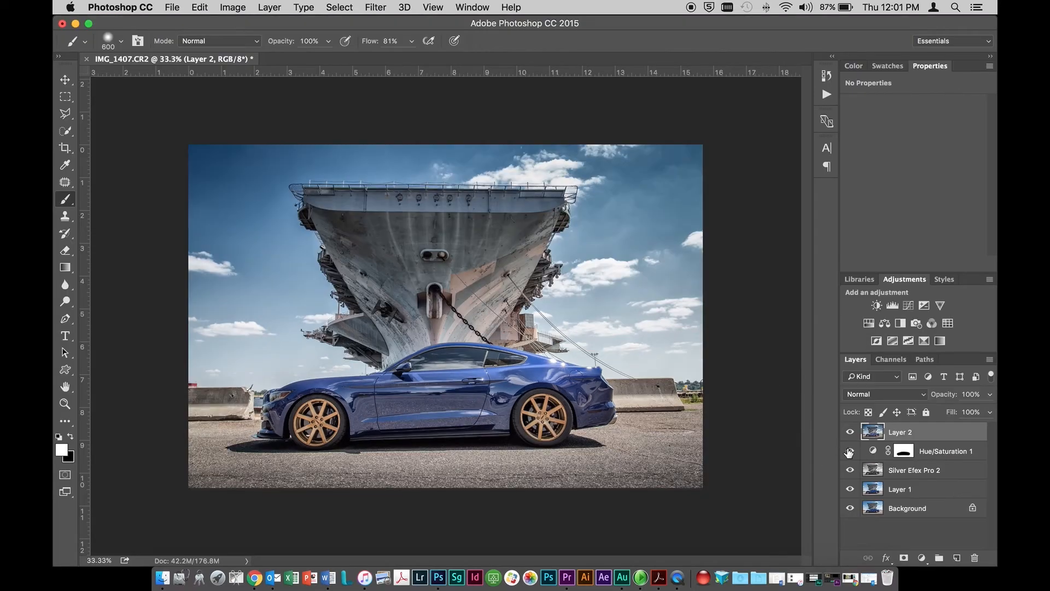
- Hide the layers between Layer 2 and the Background and compare the finished edit with the original, leaving Layer 2 visible
click(850, 432)
click(850, 432)
click(851, 432)
click(851, 433)
click(851, 434)
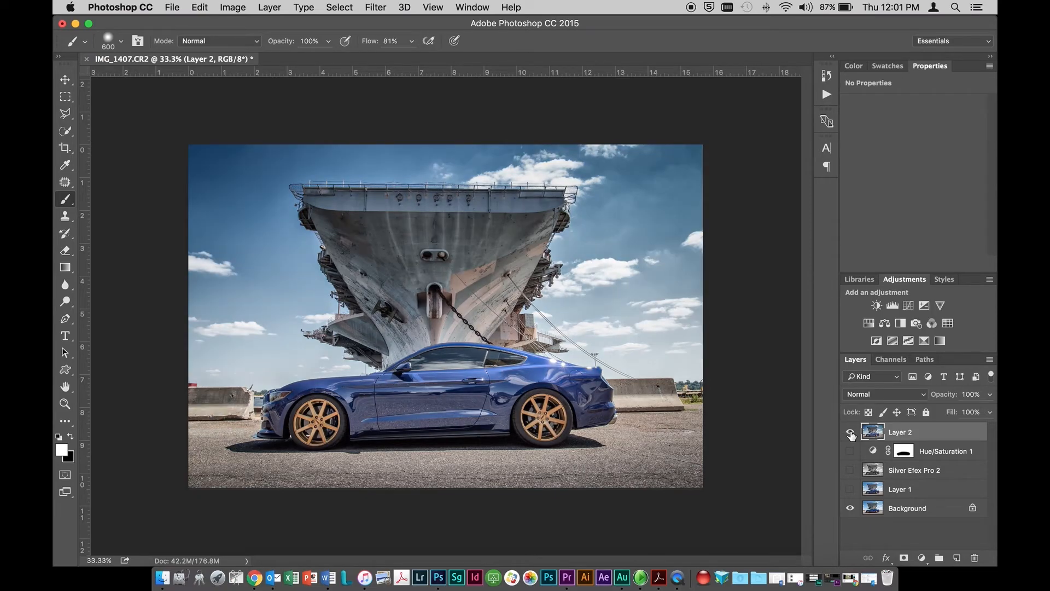